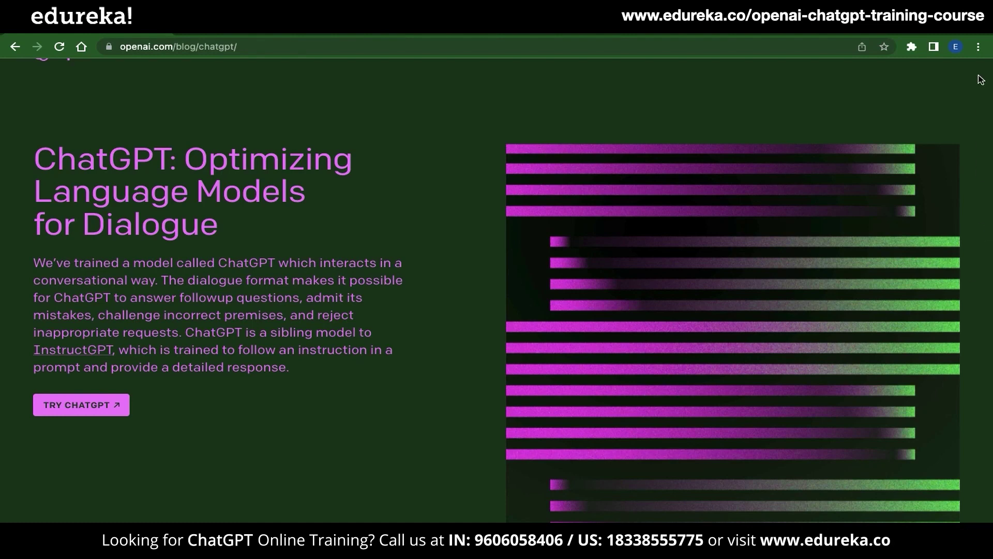
Step: Go to Chrome's Privacy and security cookie settings and list all stored site data
{"action": "left_click", "coordinate": [978, 48]}
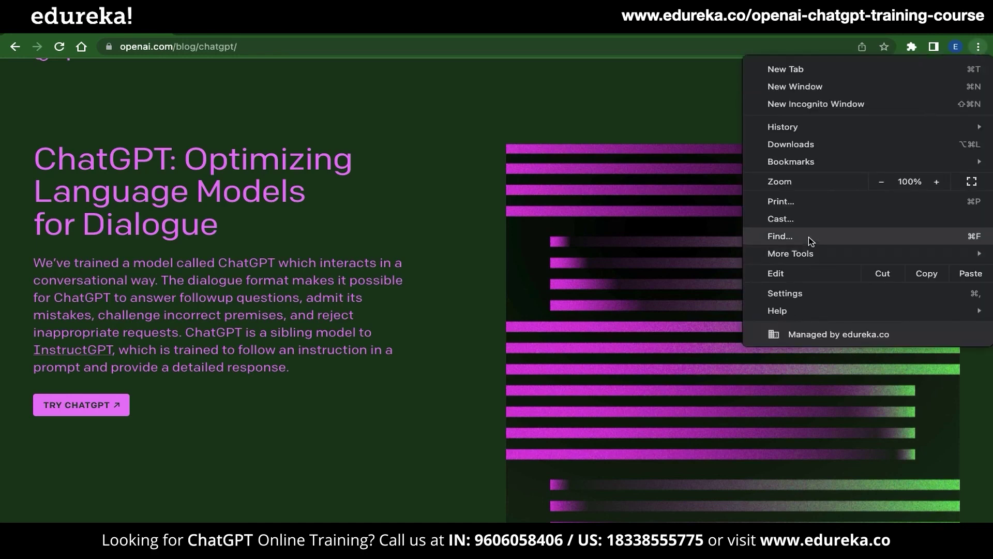
{"action": "left_click", "coordinate": [795, 294]}
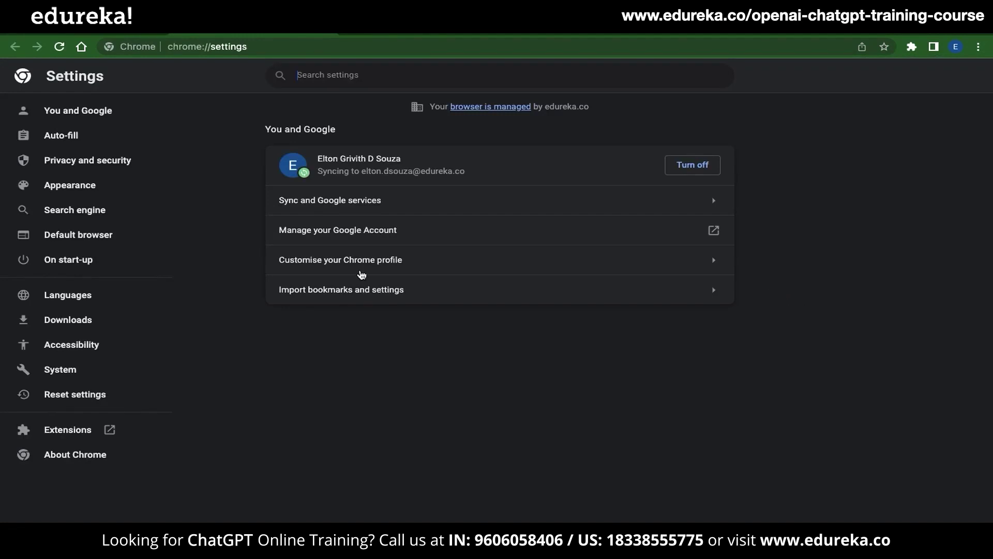
{"action": "left_click", "coordinate": [125, 168]}
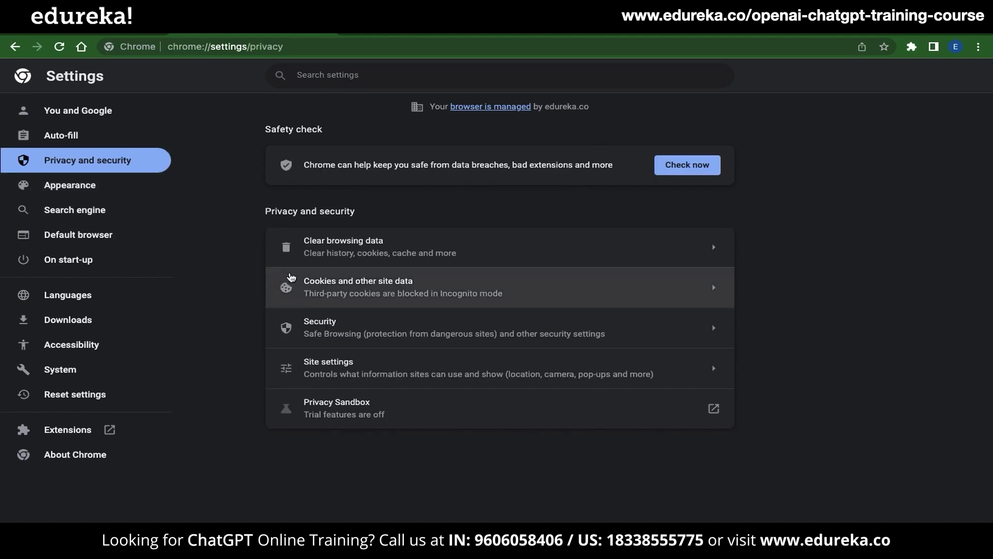
{"action": "left_click", "coordinate": [290, 277]}
{"action": "scroll", "coordinate": [290, 272], "scroll_direction": "down", "scroll_amount": 4}
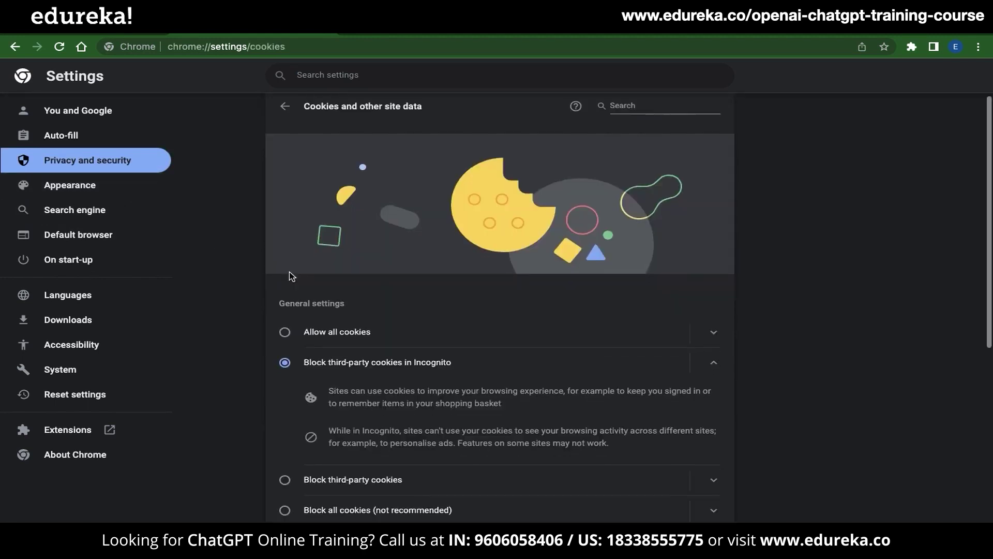
{"action": "scroll", "coordinate": [291, 278], "scroll_direction": "down", "scroll_amount": 1}
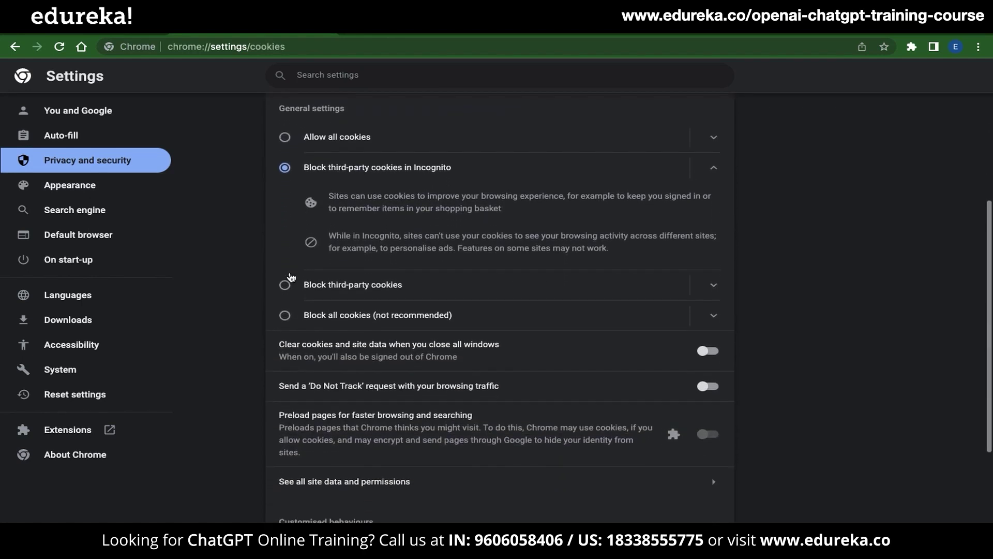
{"action": "left_click", "coordinate": [351, 491]}
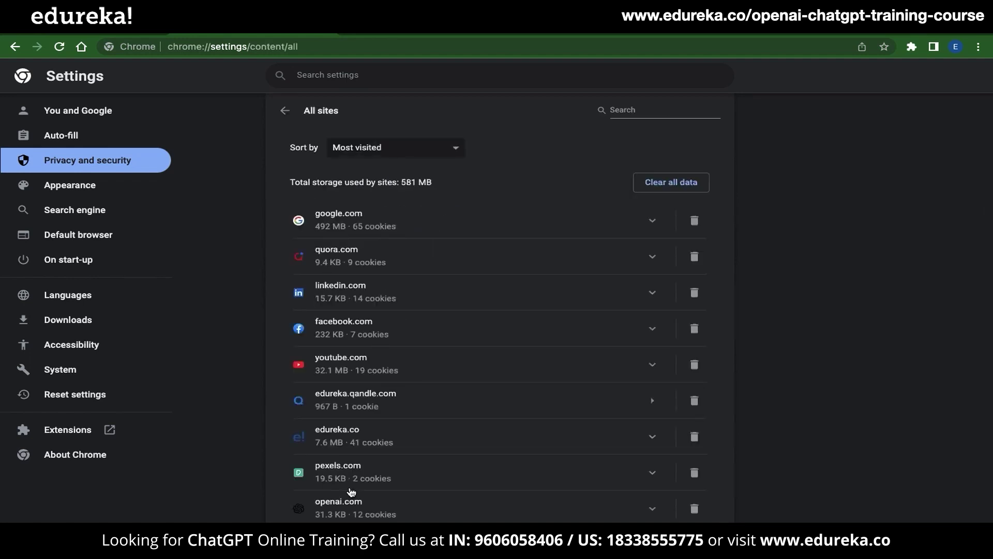
Step: Filter the site list for 'openai' and clear openai.com's stored data and permissions
{"action": "left_click", "coordinate": [643, 111]}
{"action": "type", "text": "openai"}
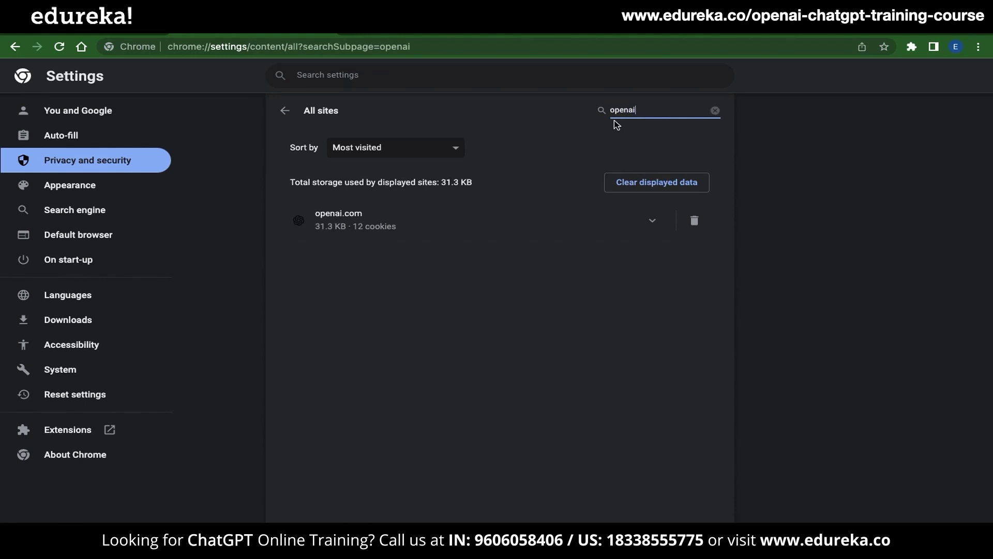
{"action": "left_click", "coordinate": [692, 219]}
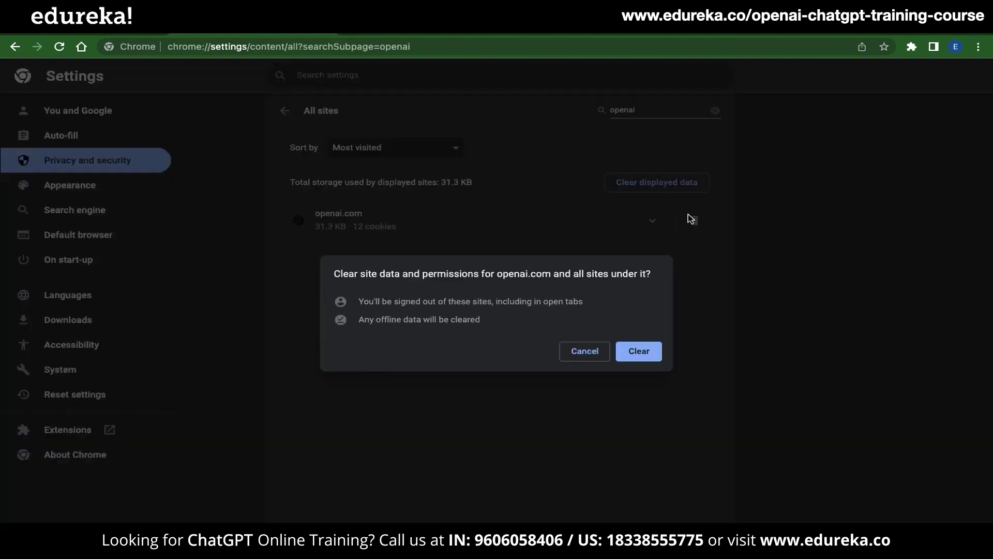
{"action": "left_click", "coordinate": [645, 350]}
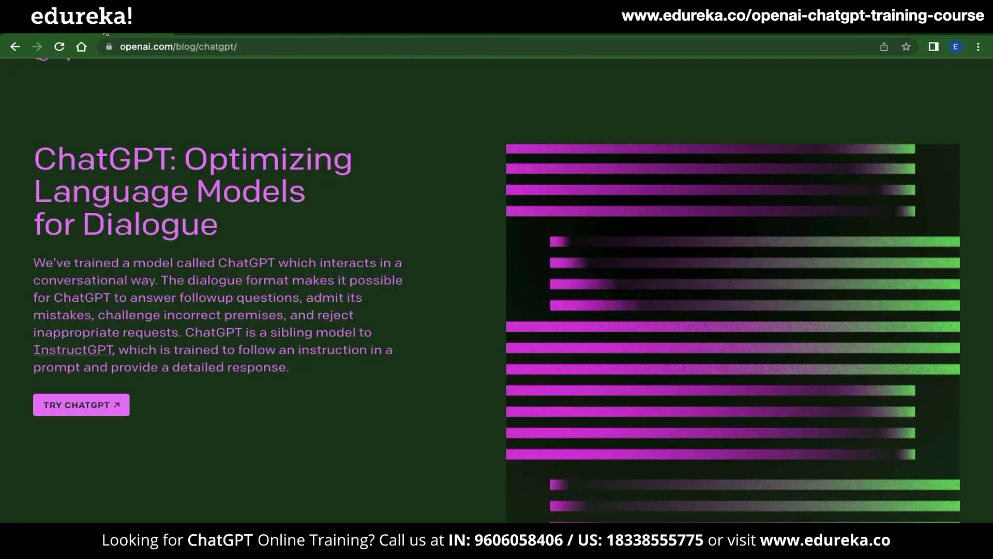
Step: Reload the ChatGPT blog page, then open Manage Extensions from the puzzle-piece menu
{"action": "left_click", "coordinate": [59, 47]}
{"action": "left_click", "coordinate": [911, 48]}
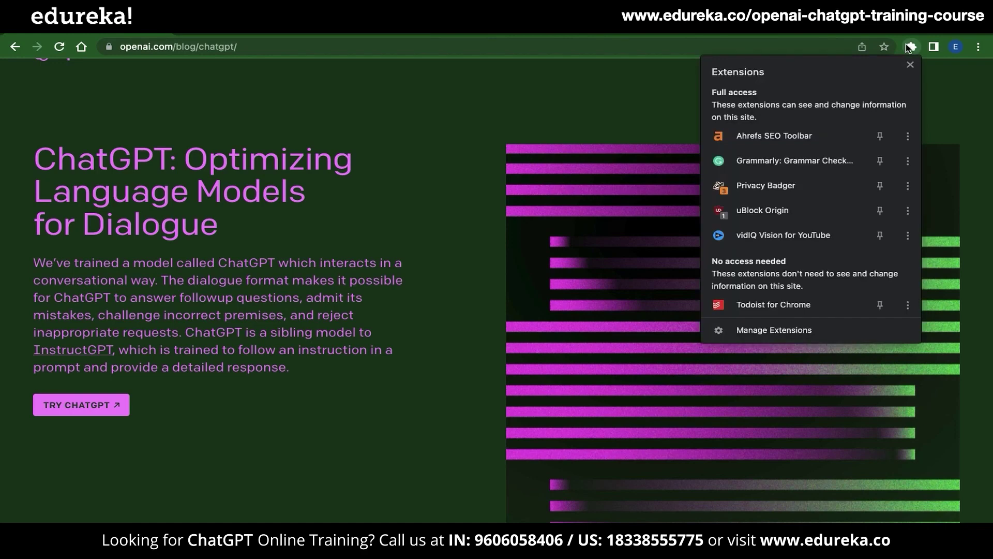
{"action": "left_click", "coordinate": [797, 342]}
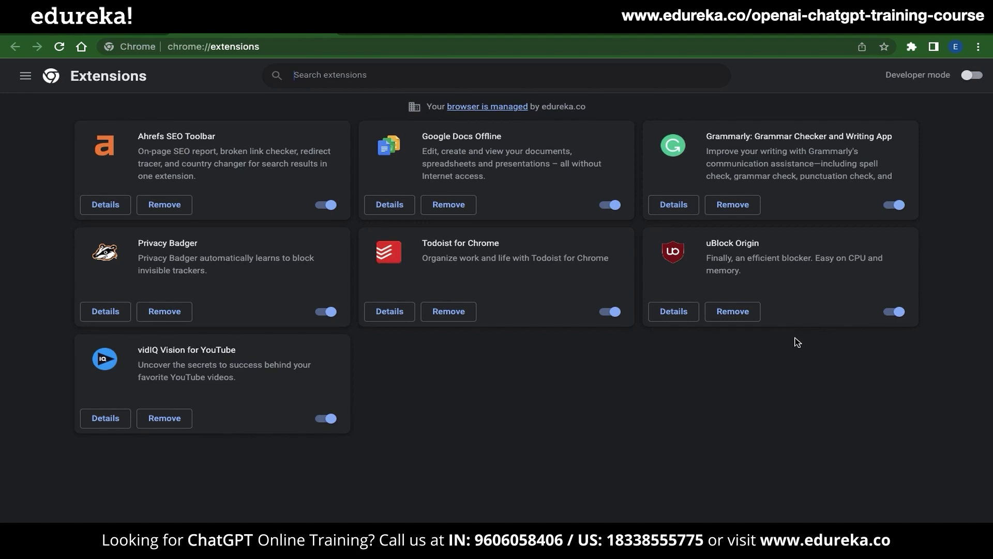
Step: Disable all seven extensions, Ahrefs through vidIQ, then reload the ChatGPT blog tab
{"action": "left_click", "coordinate": [328, 204]}
{"action": "left_click", "coordinate": [611, 205]}
{"action": "left_click", "coordinate": [895, 205]}
{"action": "left_click", "coordinate": [895, 312]}
{"action": "left_click", "coordinate": [610, 313]}
{"action": "left_click", "coordinate": [326, 311]}
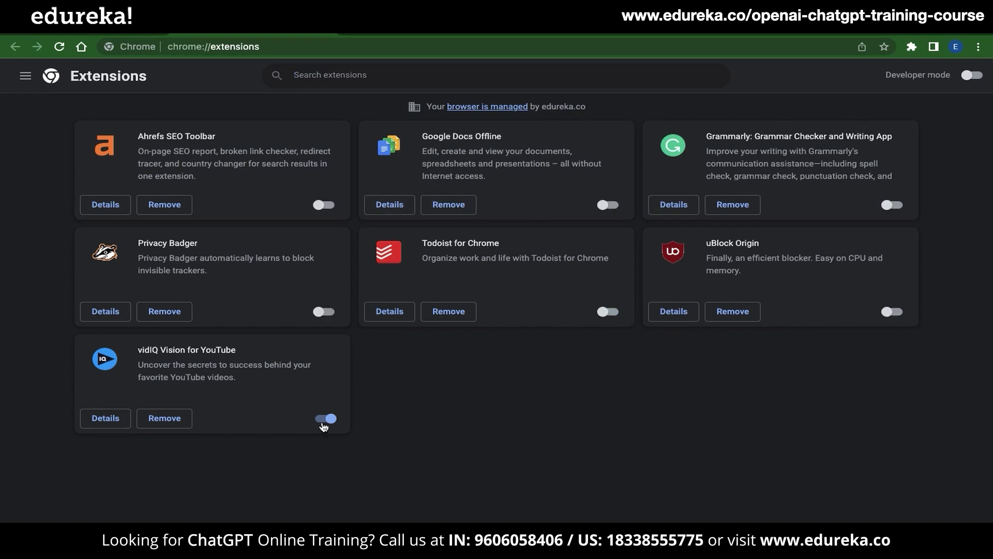
{"action": "left_click", "coordinate": [326, 418]}
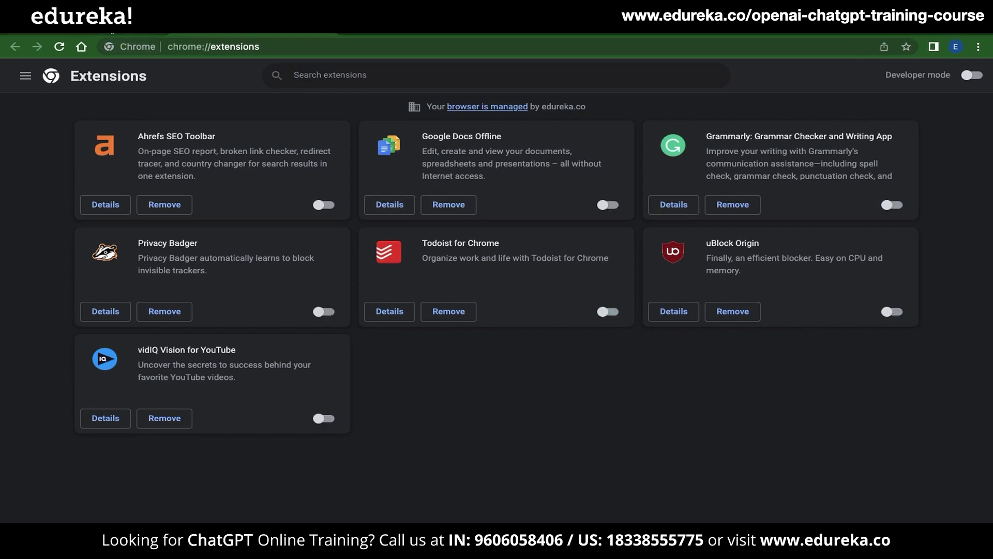
{"action": "key", "text": "ctrl+Tab"}
{"action": "left_click", "coordinate": [59, 48]}
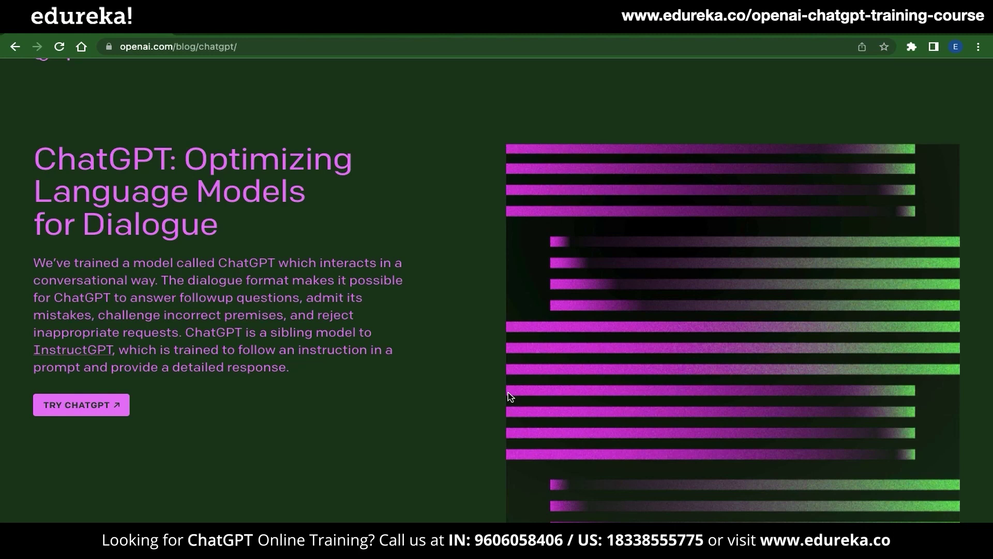
Step: In a new tab, search the web for 'Chrome web store' and go there
{"action": "left_click", "coordinate": [193, 34]}
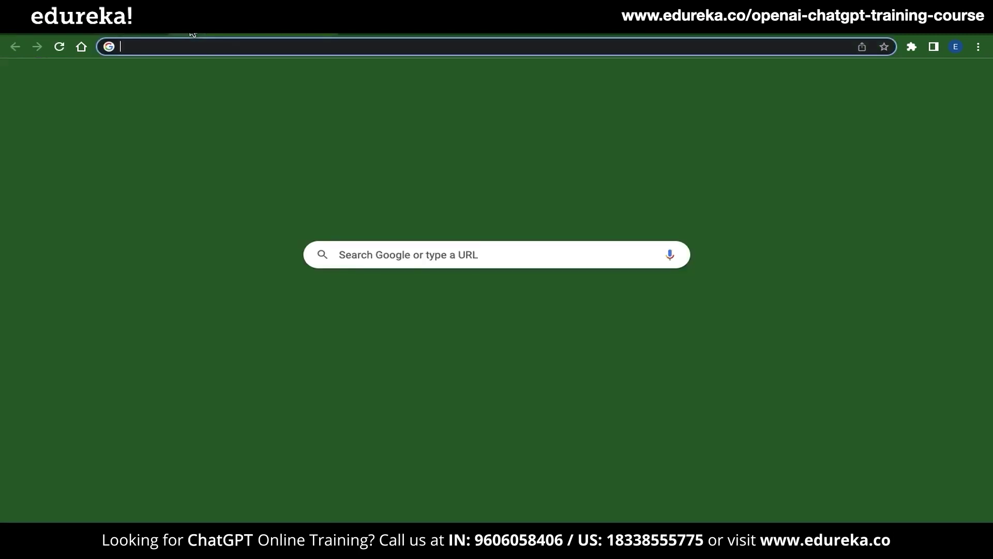
{"action": "type", "text": "Chr"}
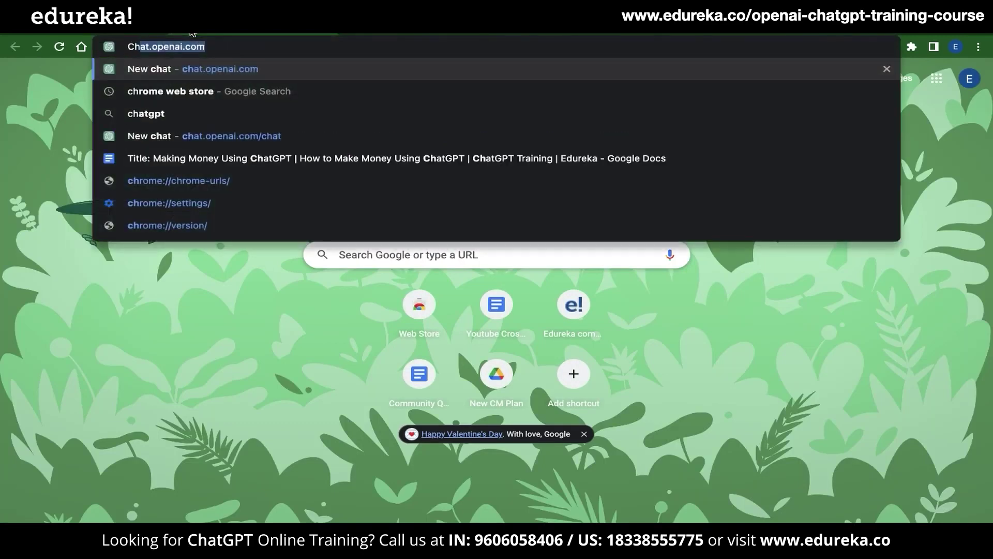
{"action": "type", "text": "ome web store"}
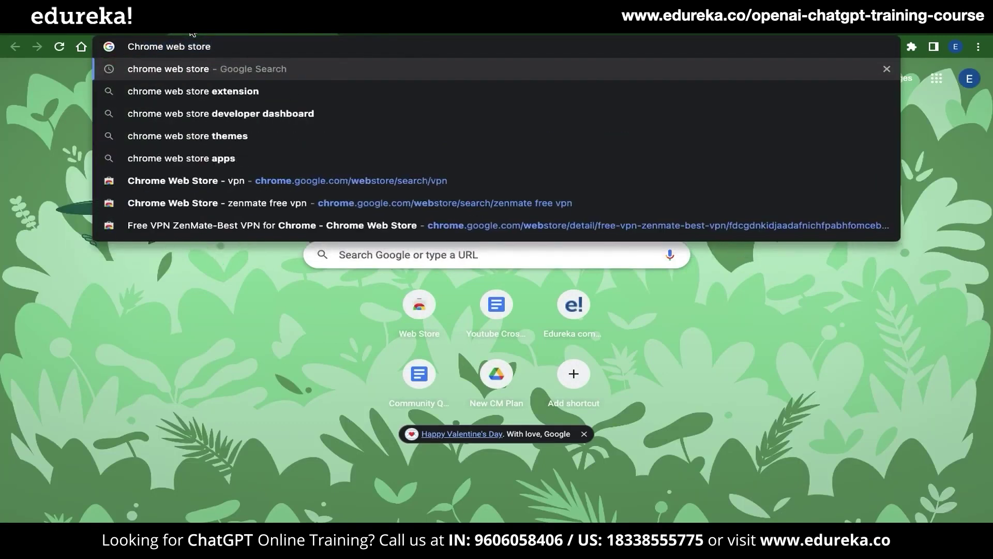
{"action": "key", "text": "Return"}
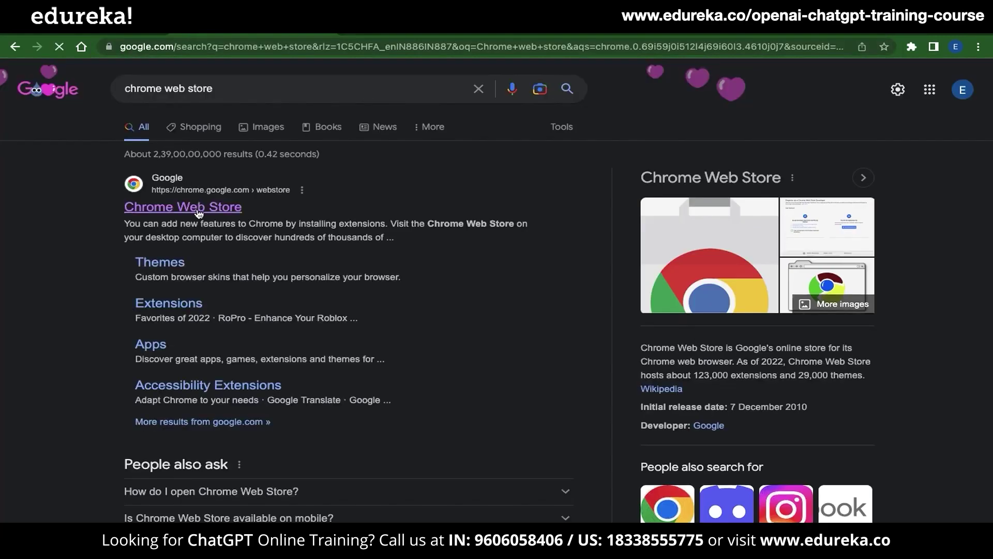
{"action": "left_click", "coordinate": [198, 210]}
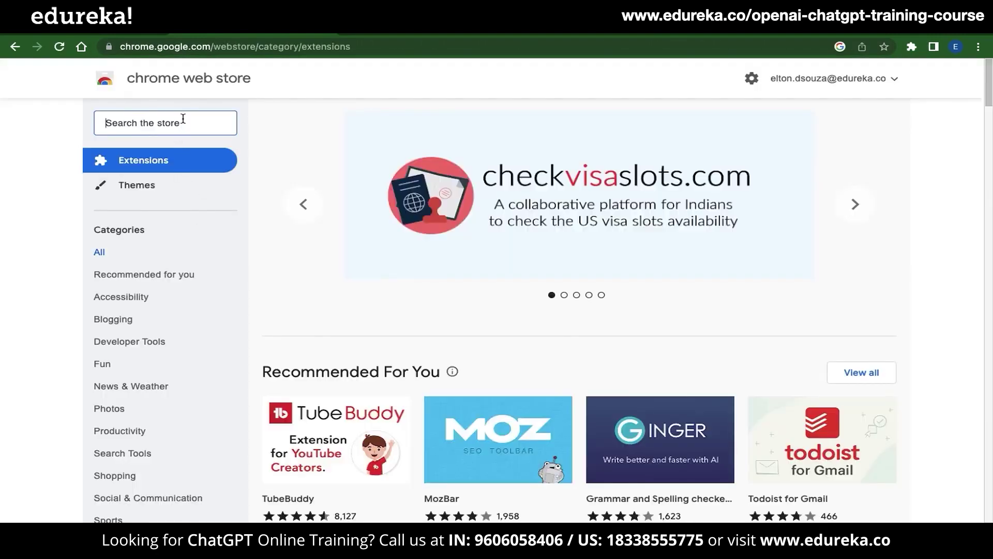
Step: Search the Chrome Web Store for 'vpn' and look over the results
{"action": "type", "text": "vpn"}
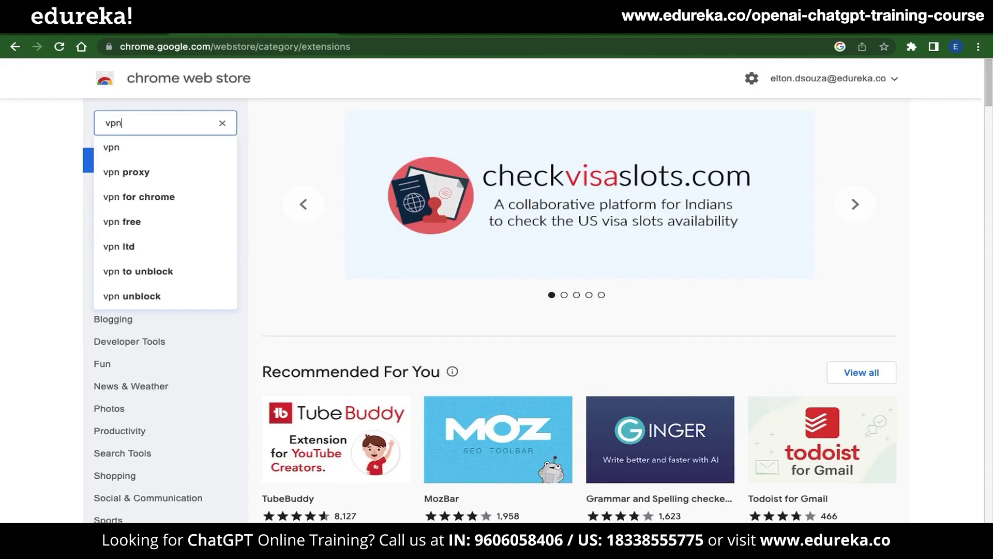
{"action": "key", "text": "Return"}
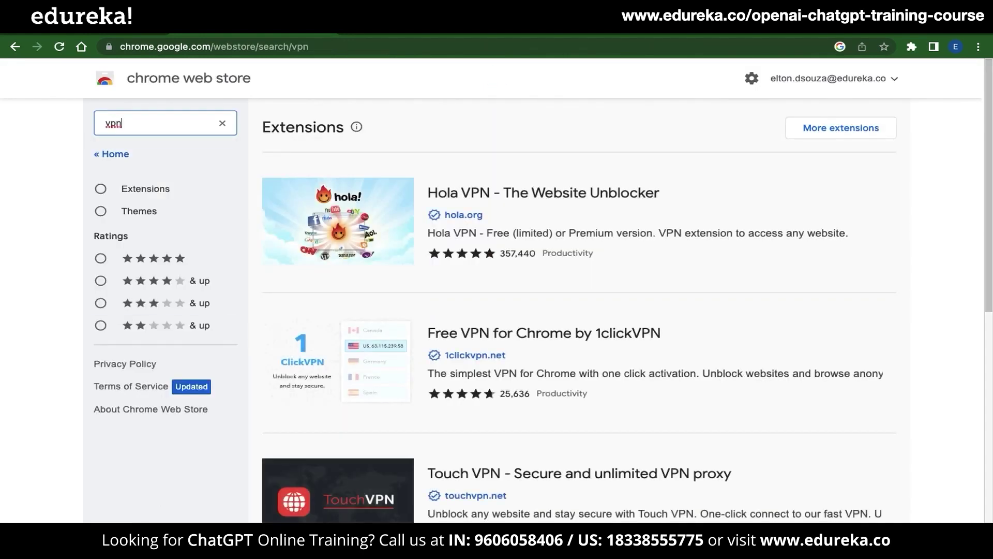
{"action": "scroll", "coordinate": [378, 289], "scroll_direction": "down", "scroll_amount": 8}
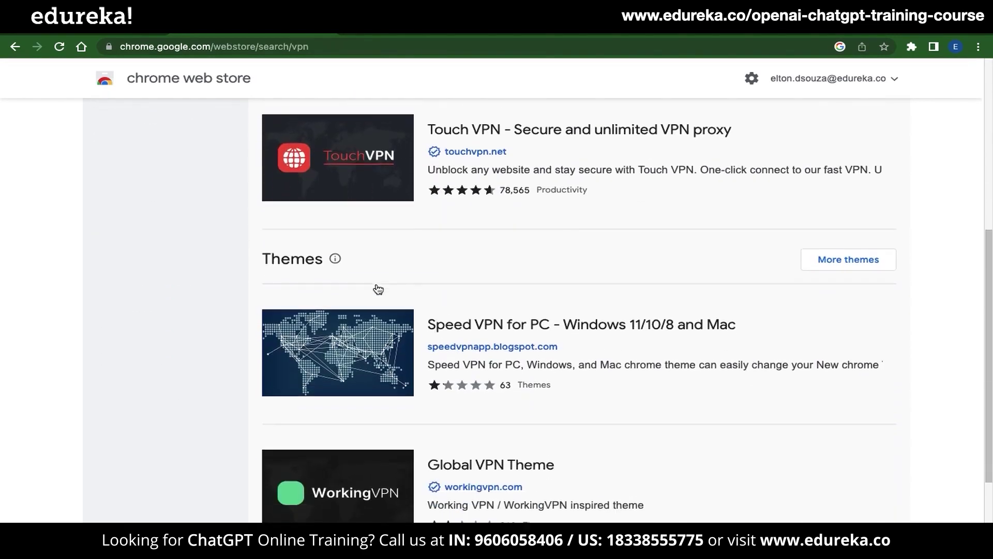
{"action": "scroll", "coordinate": [378, 289], "scroll_direction": "down", "scroll_amount": 2}
{"action": "scroll", "coordinate": [378, 289], "scroll_direction": "up", "scroll_amount": 10}
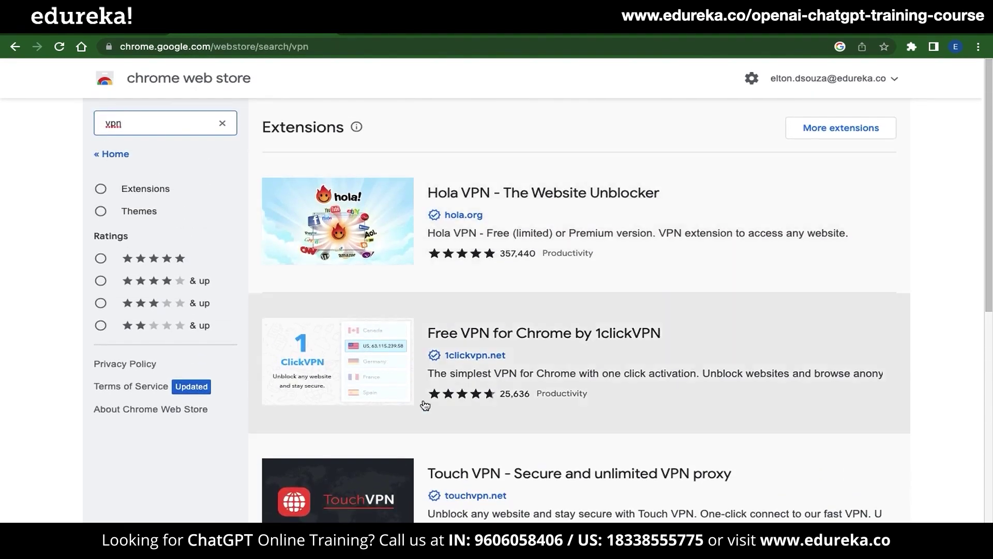
Step: Add the Touch VPN extension to Chrome from its store page and close its welcome tab
{"action": "left_click", "coordinate": [509, 482]}
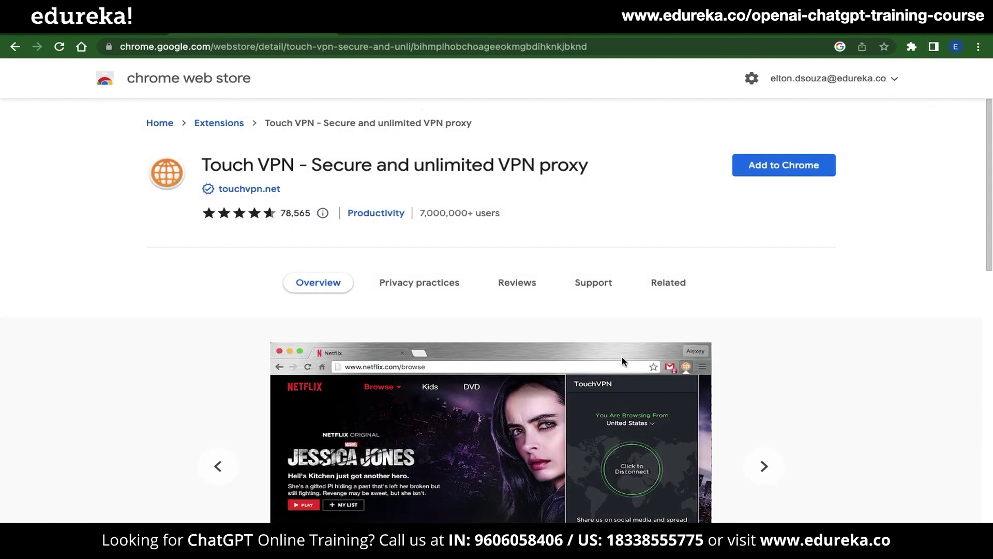
{"action": "left_click", "coordinate": [800, 171]}
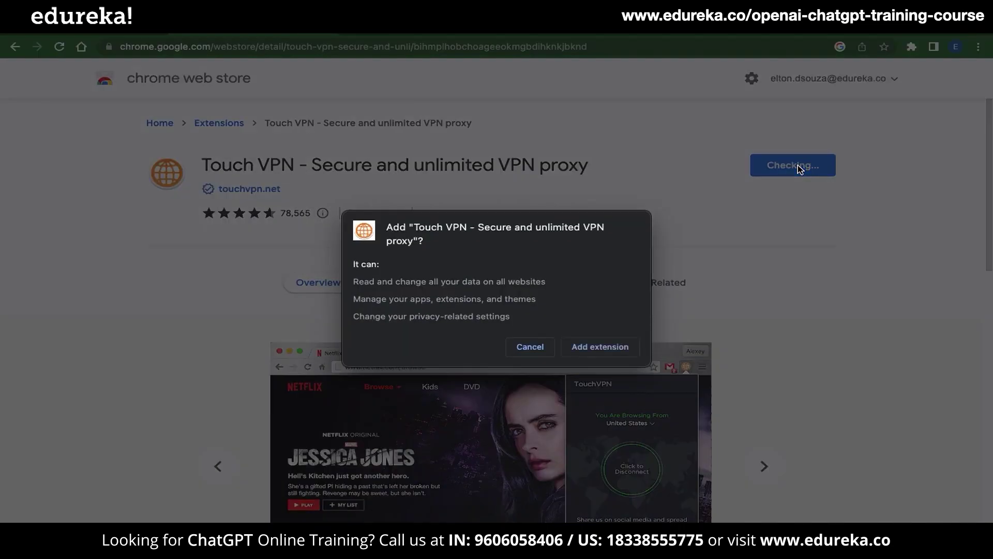
{"action": "left_click", "coordinate": [585, 347]}
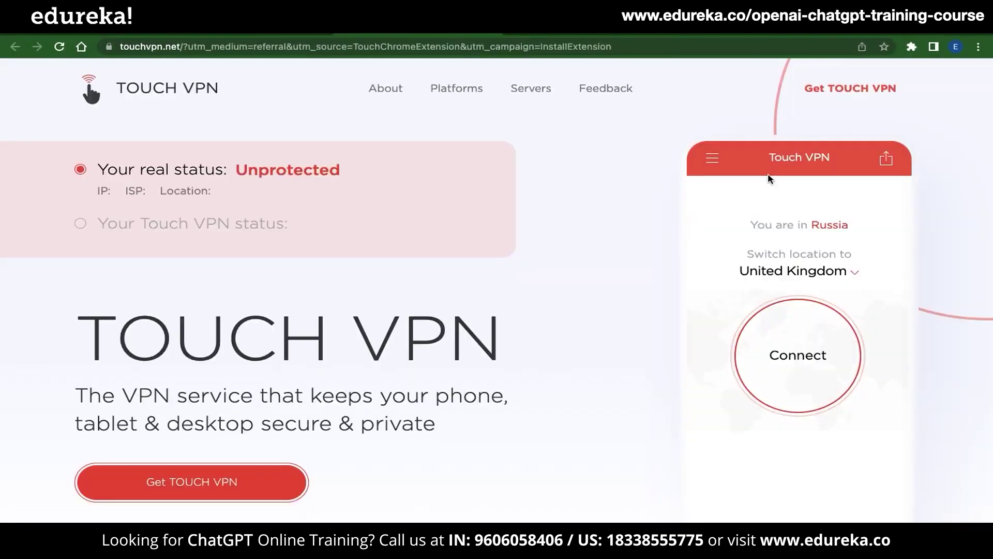
{"action": "key", "text": "ctrl+w"}
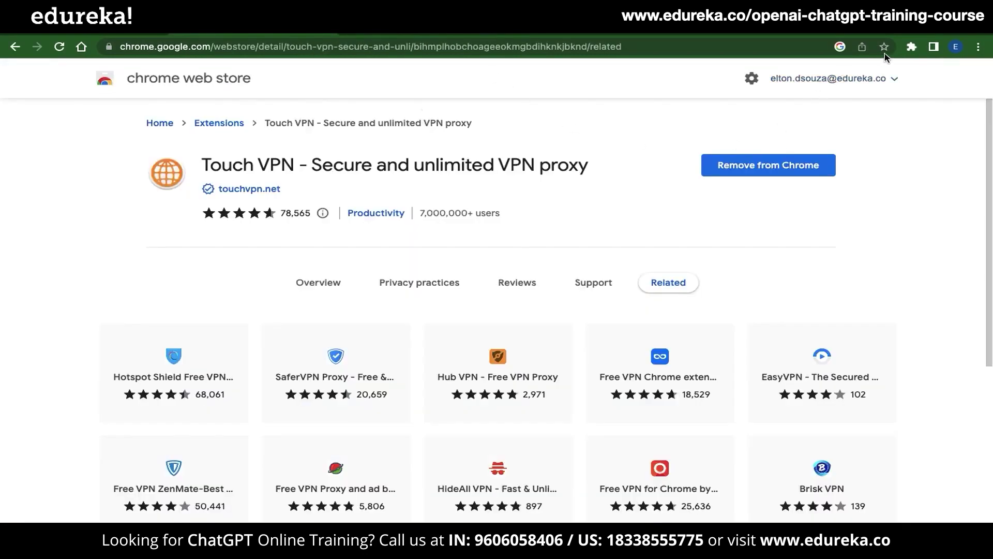
Step: Open Touch VPN from the extensions menu and connect to its Best Choice location
{"action": "left_click", "coordinate": [912, 48]}
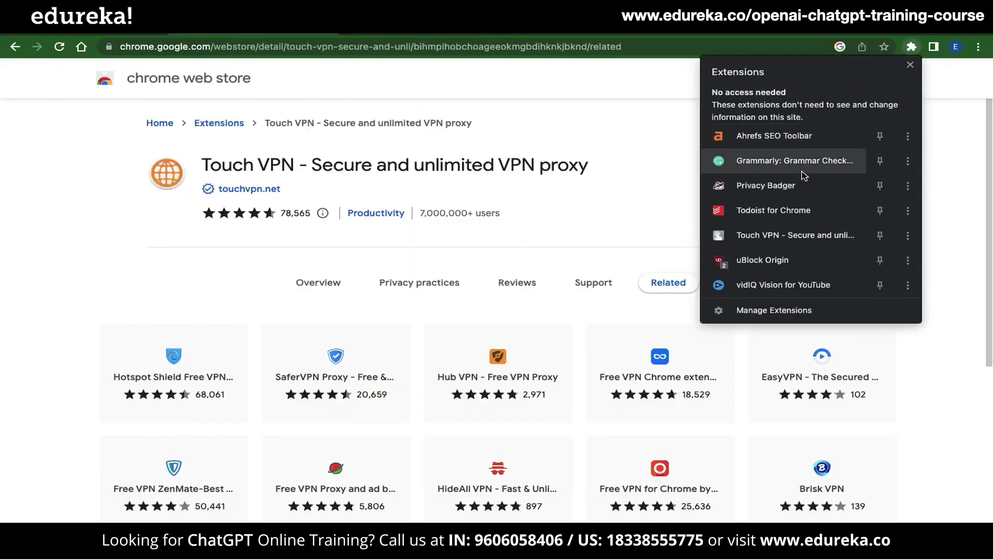
{"action": "left_click", "coordinate": [786, 241]}
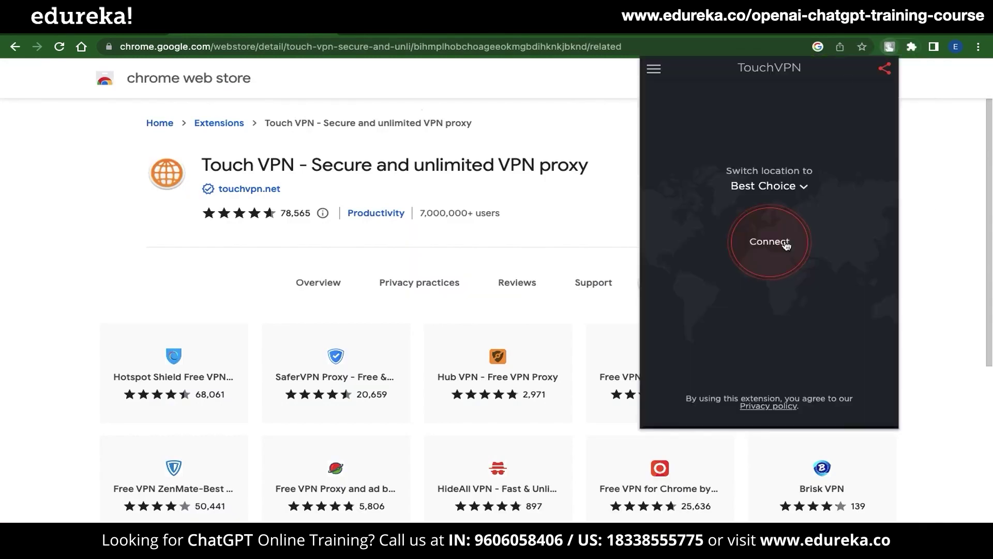
{"action": "left_click", "coordinate": [786, 245]}
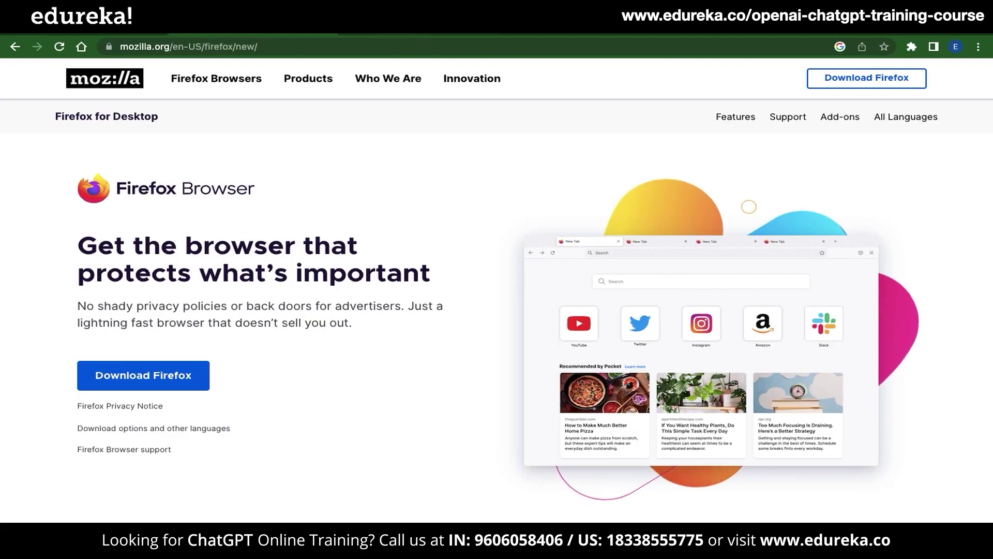
Step: Glance at the Opera tab, then scroll through brave.com's privacy comparison and back up
{"action": "left_click", "coordinate": [400, 37]}
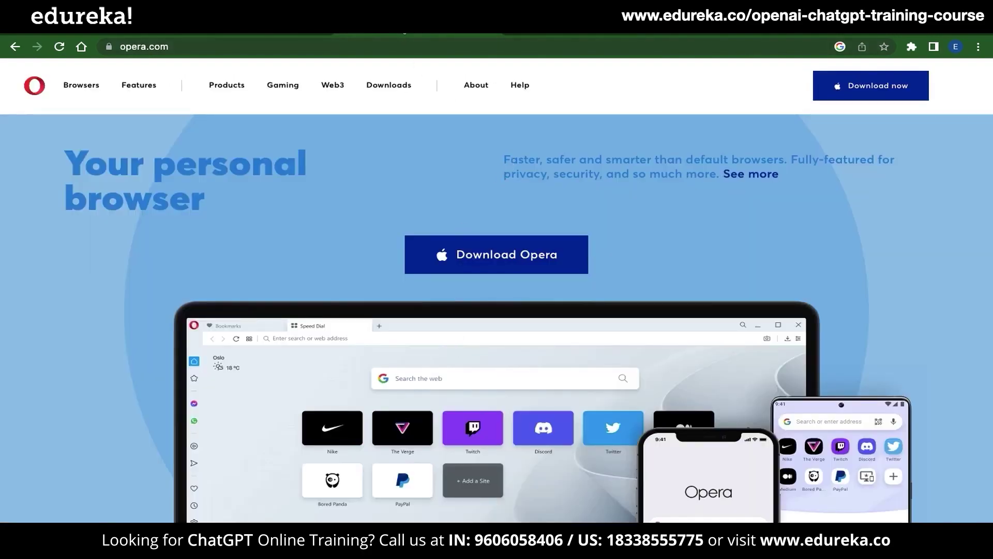
{"action": "left_click", "coordinate": [557, 34]}
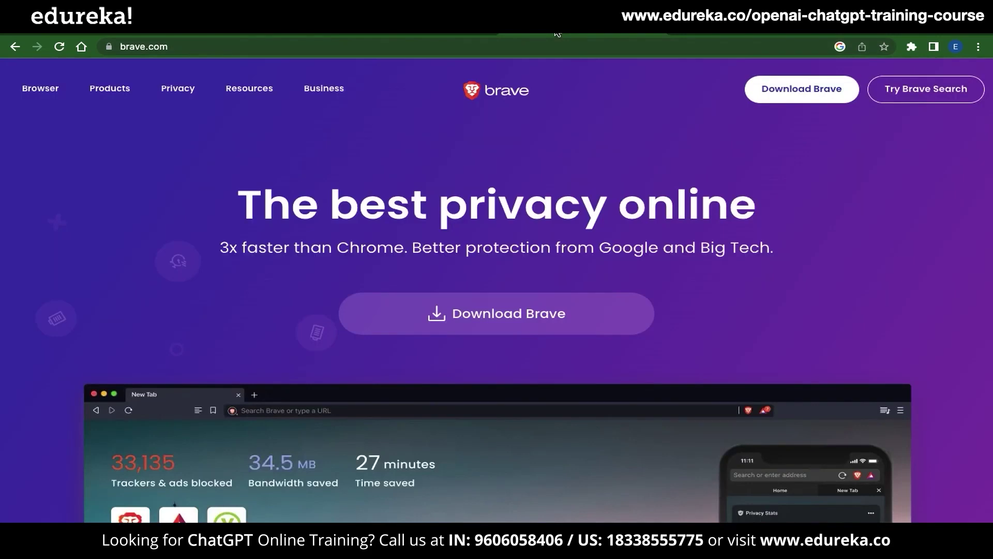
{"action": "scroll", "coordinate": [585, 214], "scroll_direction": "down", "scroll_amount": 5}
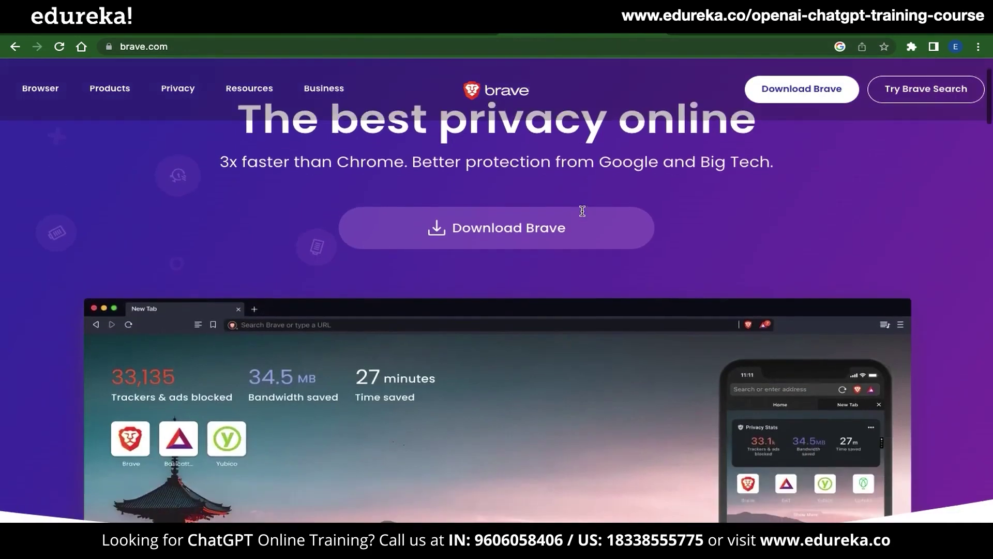
{"action": "scroll", "coordinate": [585, 214], "scroll_direction": "down", "scroll_amount": 10}
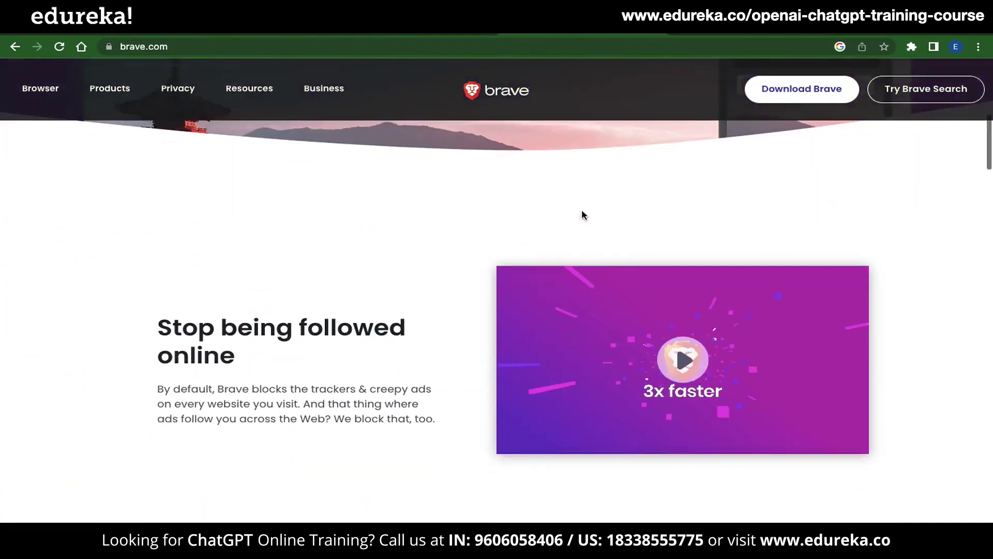
{"action": "scroll", "coordinate": [583, 215], "scroll_direction": "down", "scroll_amount": 6}
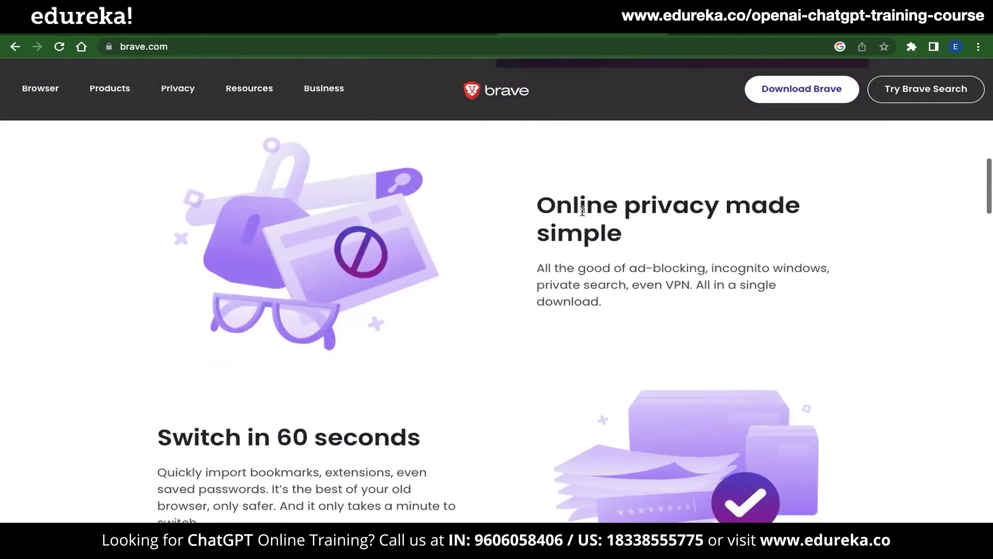
{"action": "scroll", "coordinate": [582, 215], "scroll_direction": "down", "scroll_amount": 7}
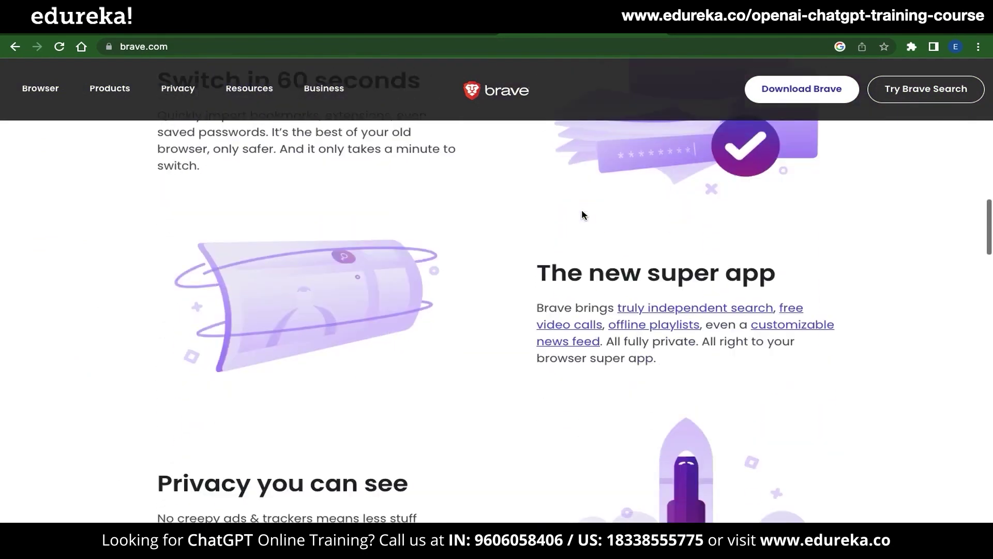
{"action": "scroll", "coordinate": [584, 216], "scroll_direction": "down", "scroll_amount": 6}
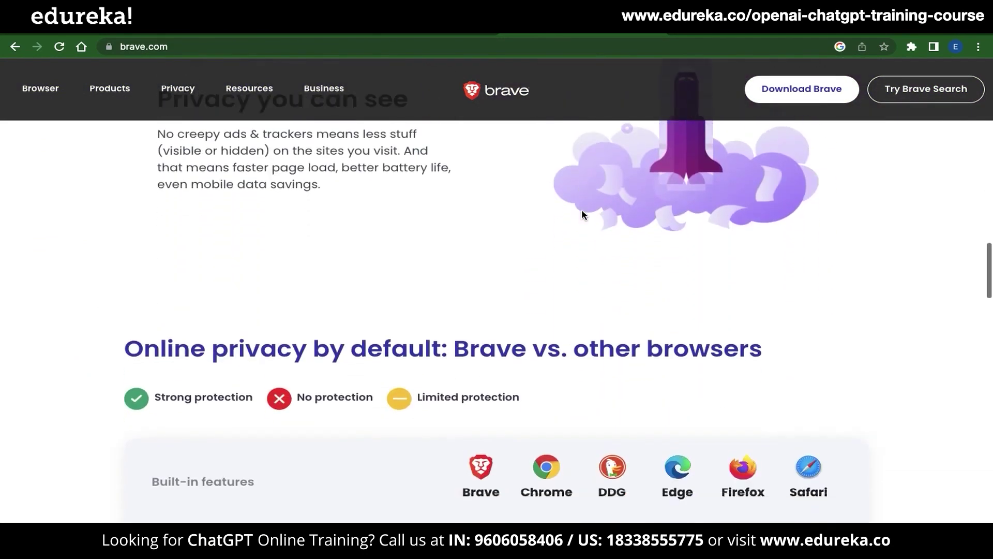
{"action": "scroll", "coordinate": [583, 214], "scroll_direction": "down", "scroll_amount": 7}
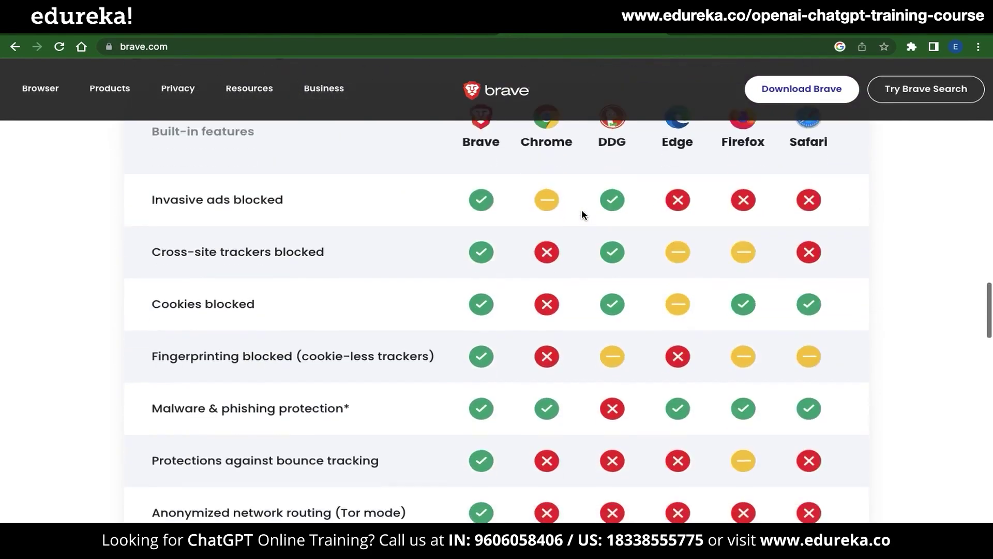
{"action": "scroll", "coordinate": [582, 214], "scroll_direction": "up", "scroll_amount": 20}
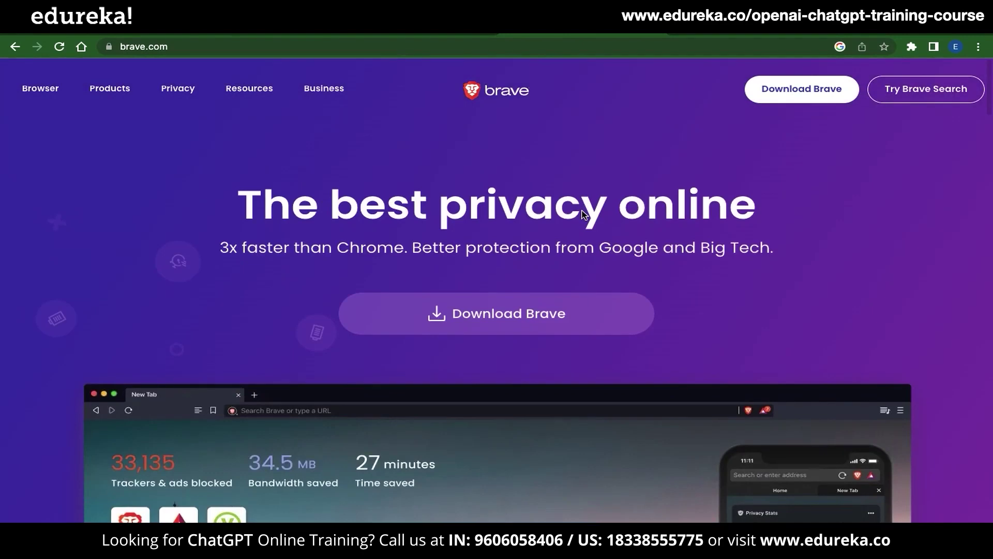